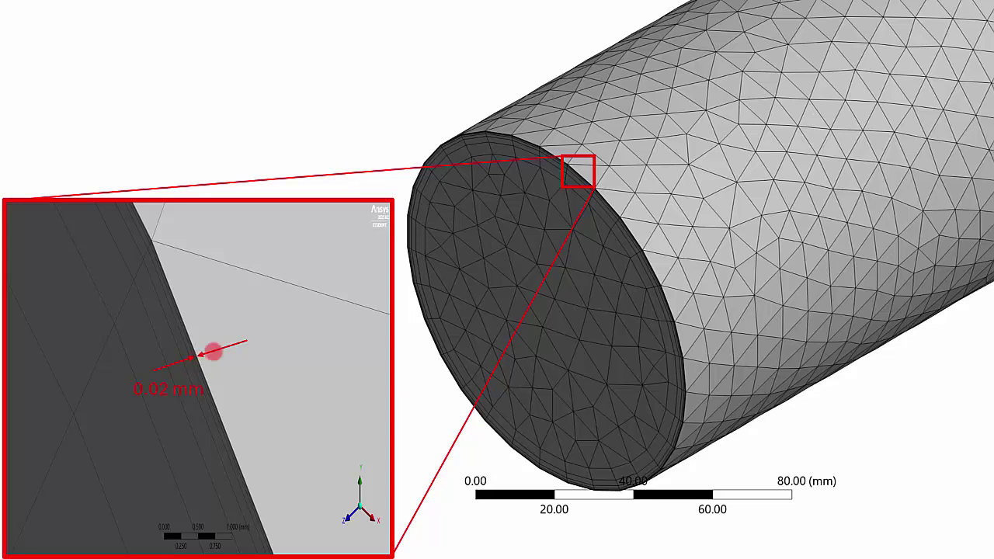
# - End the slideshow and launch Workbench 2025 R2 by searching 'wor' in the Start menu
pyautogui.press('Escape')
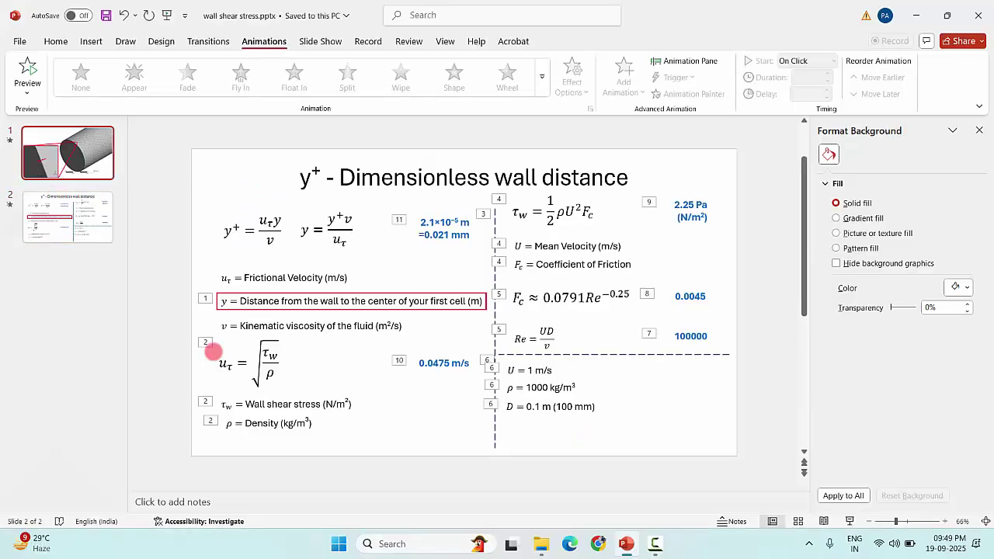
pyautogui.click(406, 542)
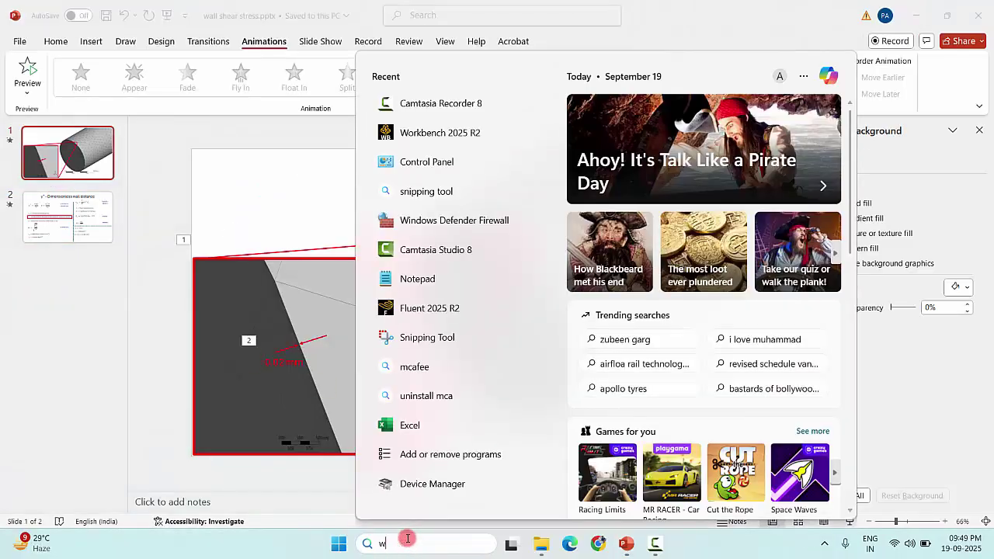
pyautogui.write('wor')
pyautogui.click(465, 146)
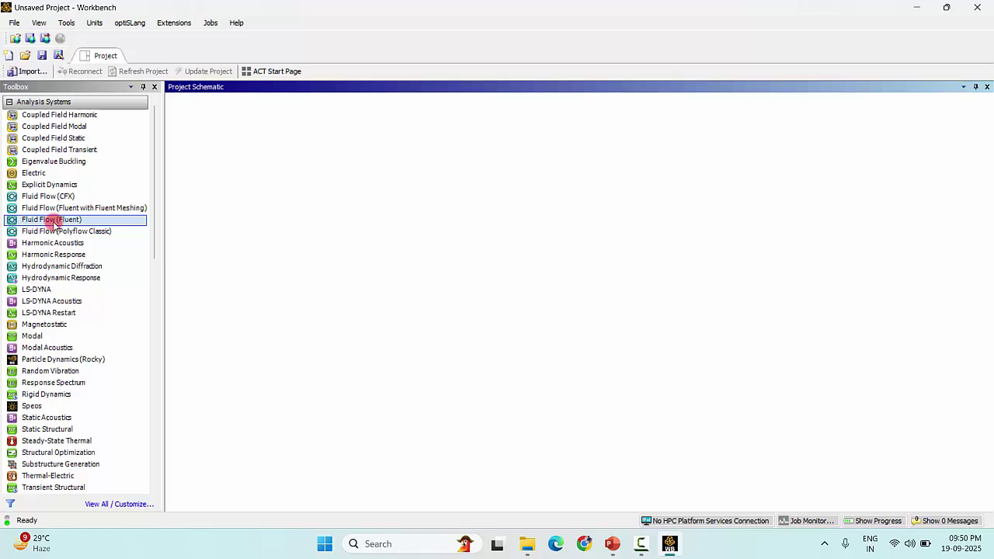
# - Add a Fluid Flow (Fluent) system and create a new DesignModeler geometry from its Geometry cell
pyautogui.moveTo(50, 221); pyautogui.dragTo(256, 172)
pyautogui.rightClick(257, 154)
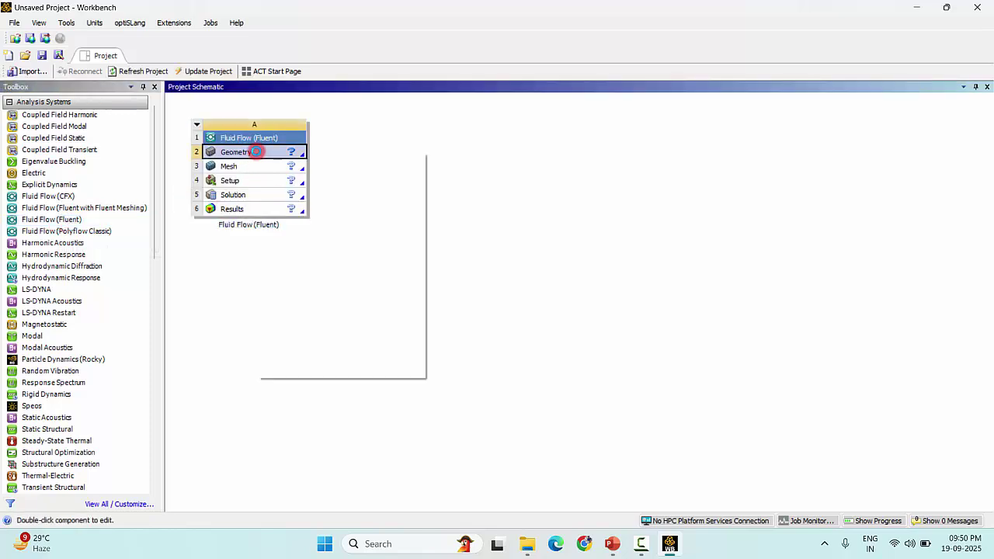
pyautogui.click(281, 188)
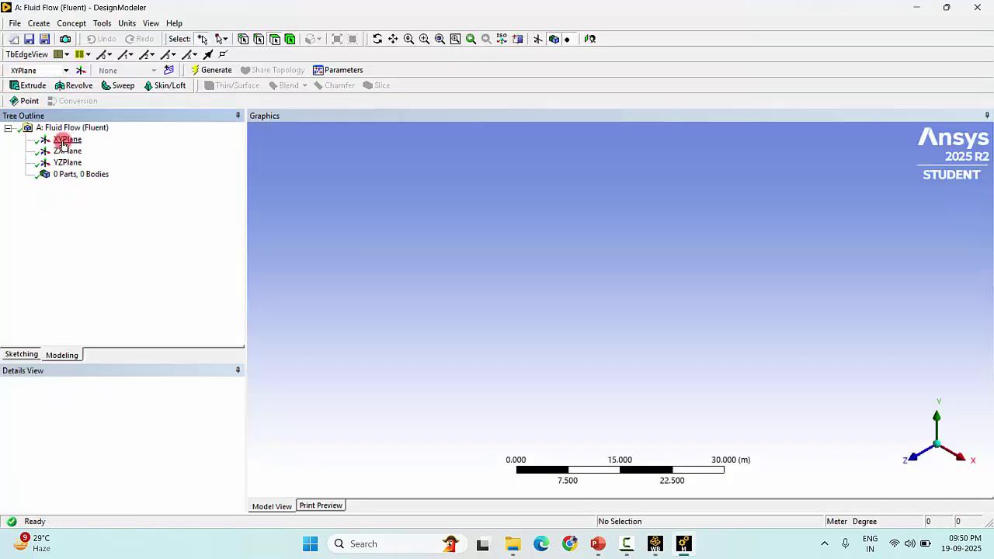
# - Start sketching on the XYPlane with units set to millimetres, viewed face-on
pyautogui.click(64, 143)
pyautogui.click(15, 358)
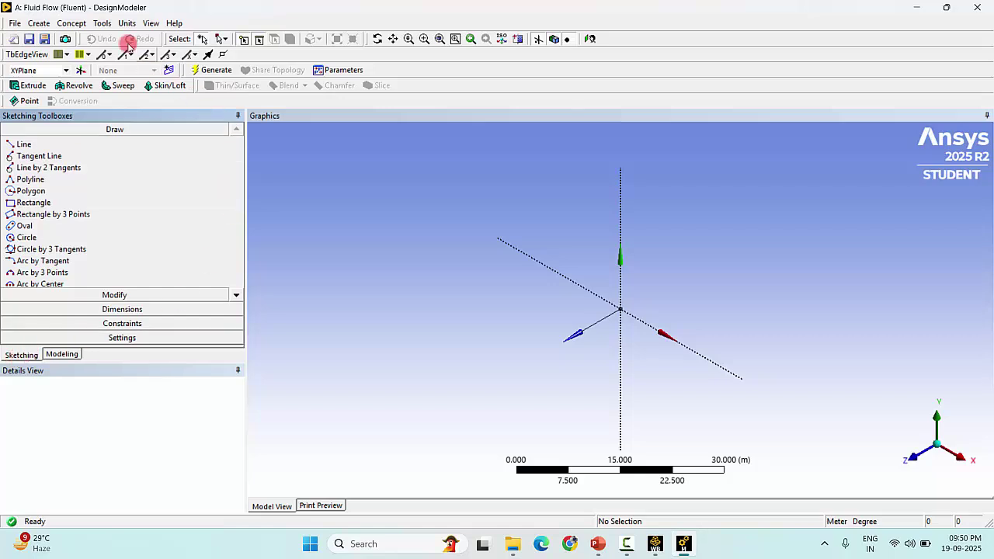
pyautogui.click(123, 23)
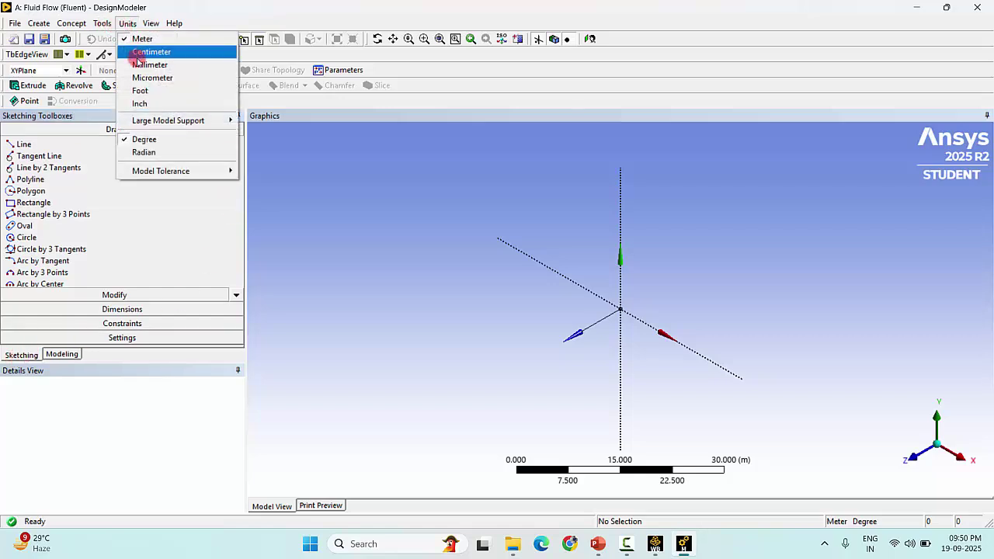
pyautogui.click(140, 65)
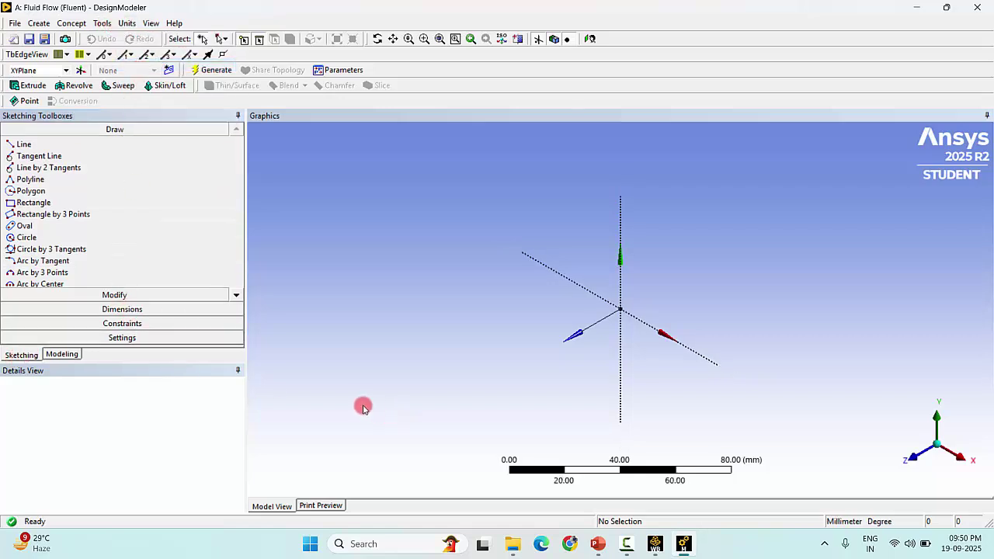
pyautogui.click(912, 462)
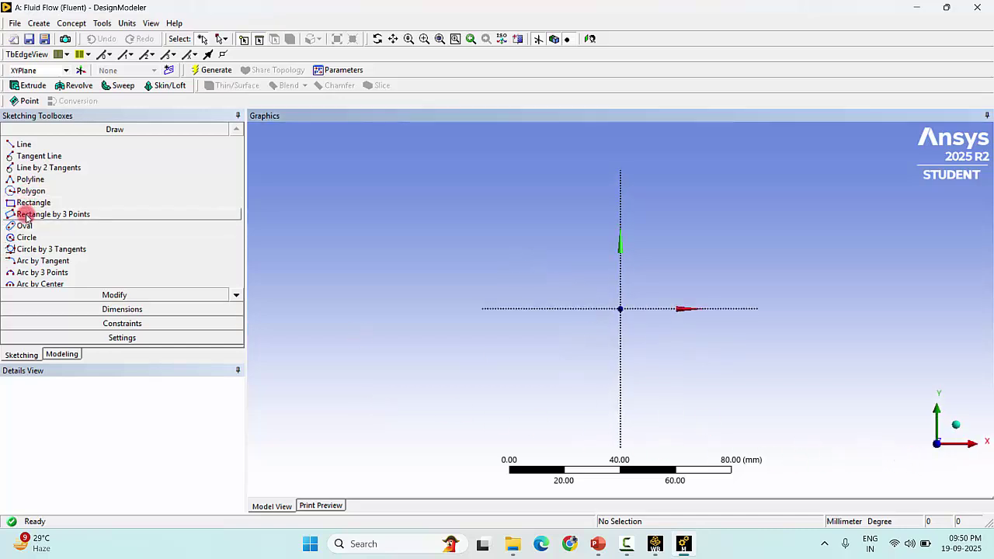
# - Draw a circle centred at the origin and dimension its diameter D1 to 100 mm
pyautogui.click(25, 237)
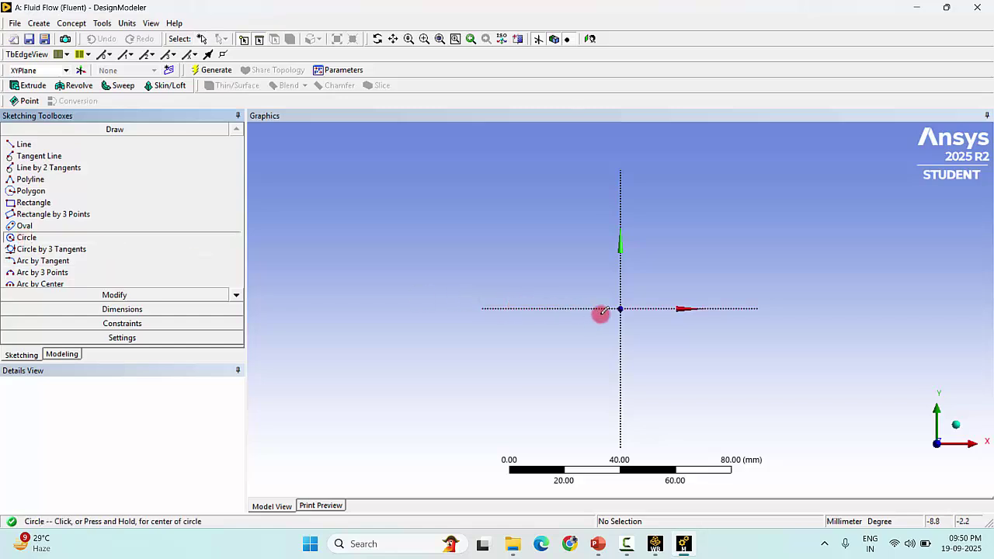
pyautogui.moveTo(622, 309); pyautogui.dragTo(544, 308)
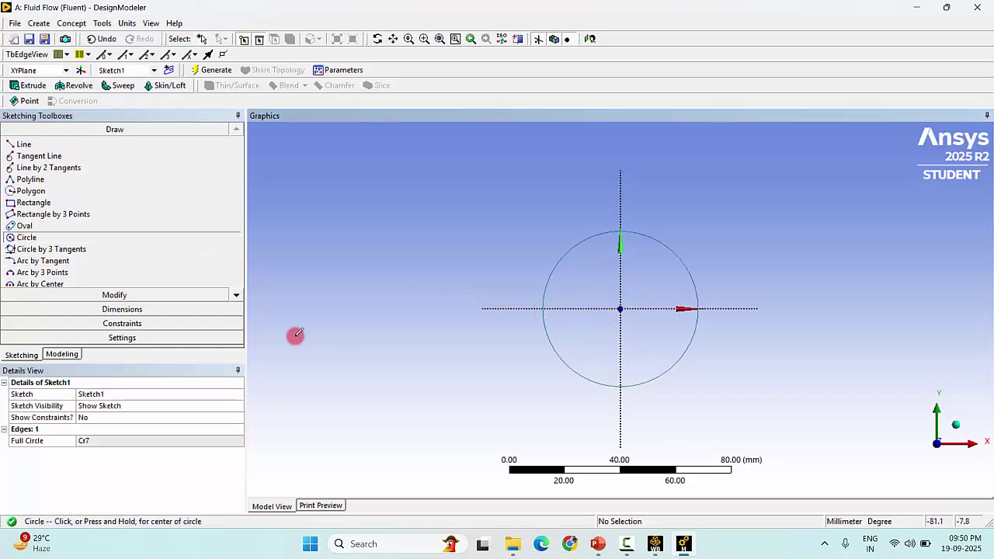
pyautogui.click(62, 310)
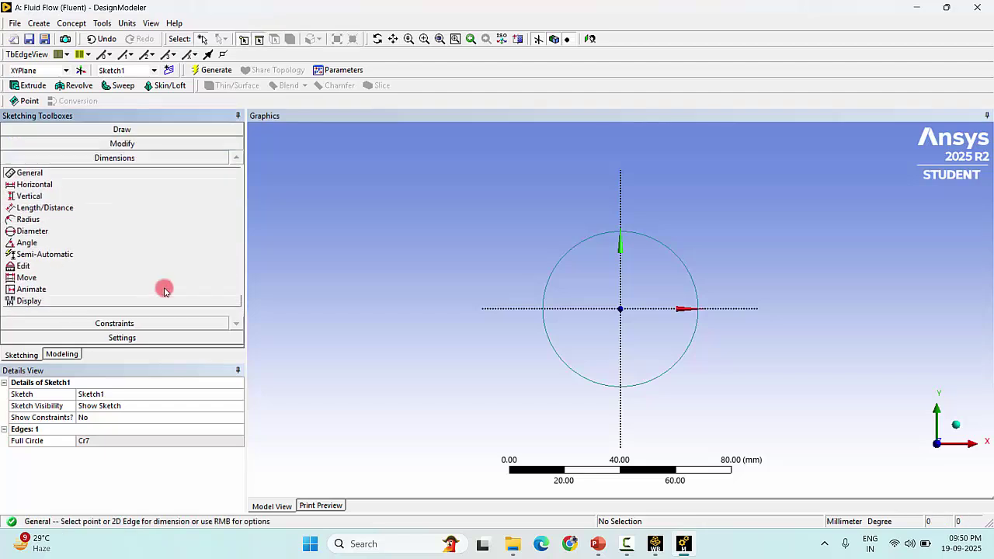
pyautogui.click(553, 268)
pyautogui.click(527, 241)
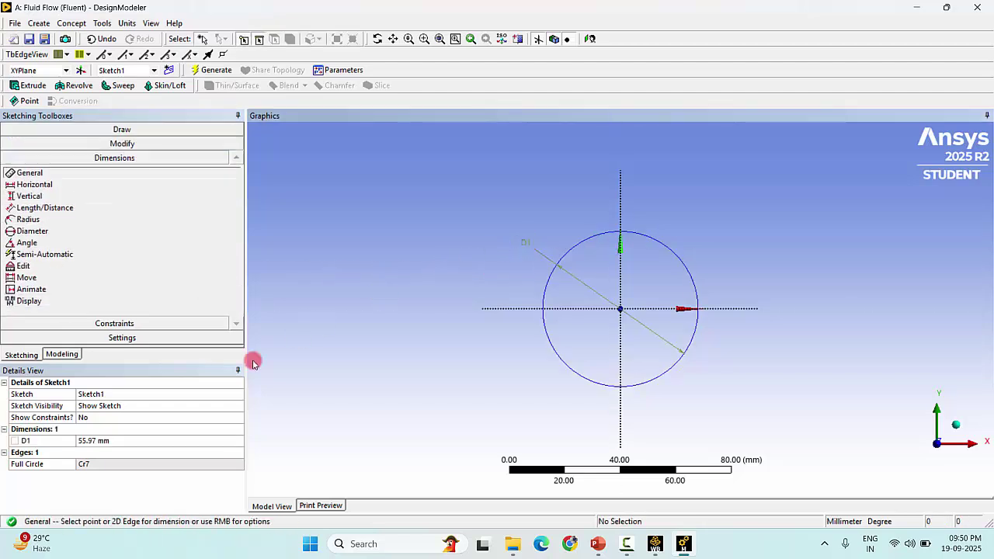
pyautogui.click(85, 441)
pyautogui.write('10')
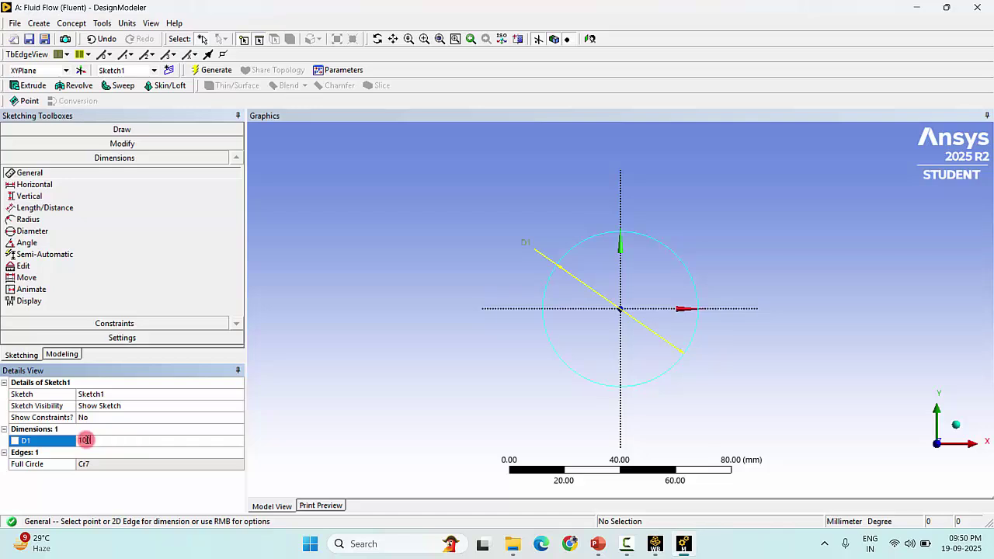
pyautogui.write('0')
pyautogui.press('Return')
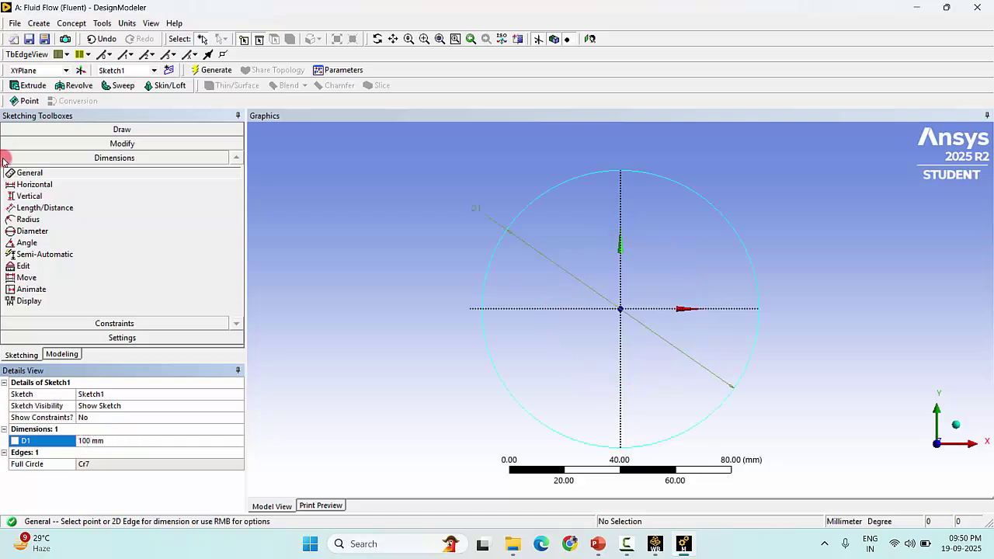
# - Extrude Sketch1 to a 1000 mm depth and generate the pipe body
pyautogui.click(23, 83)
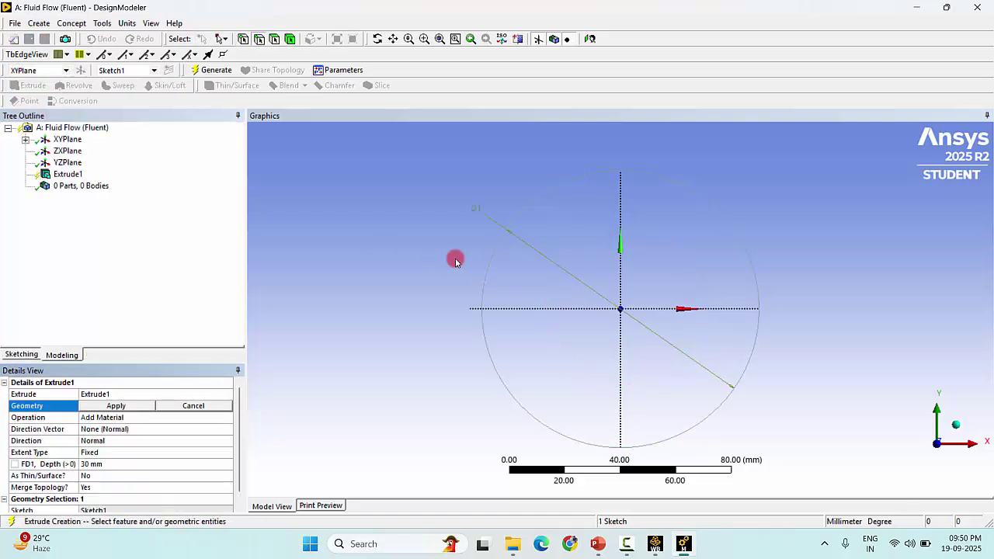
pyautogui.click(99, 409)
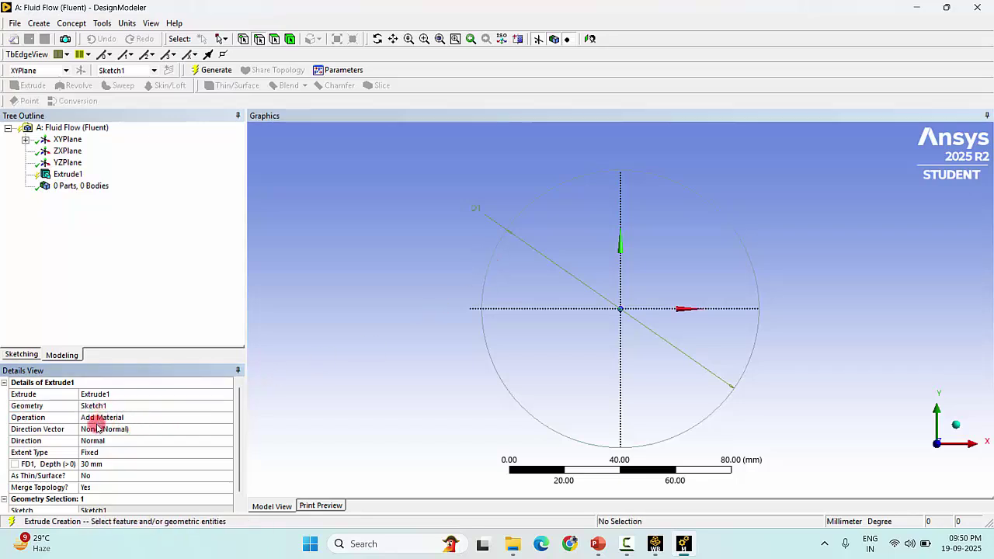
pyautogui.click(87, 464)
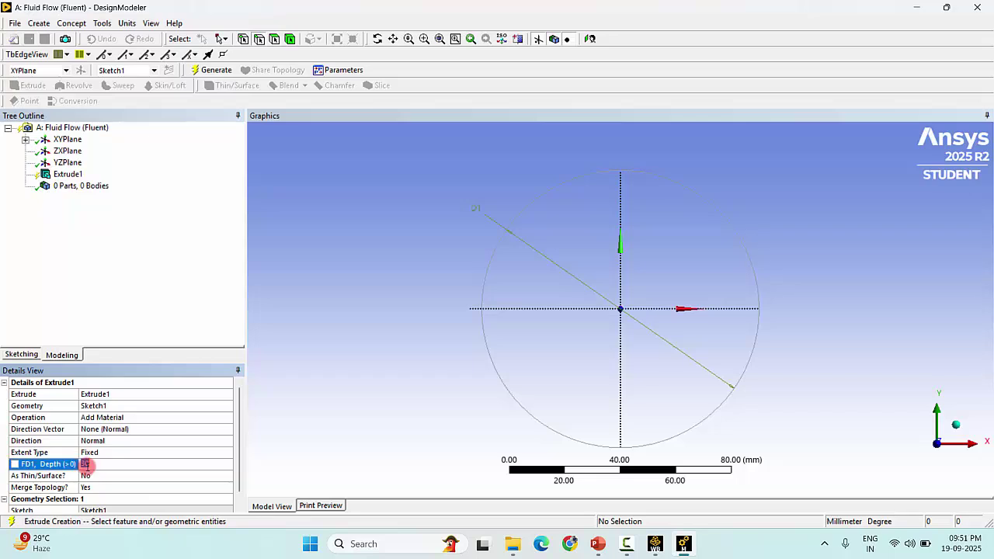
pyautogui.write('1600')
pyautogui.press('Return')
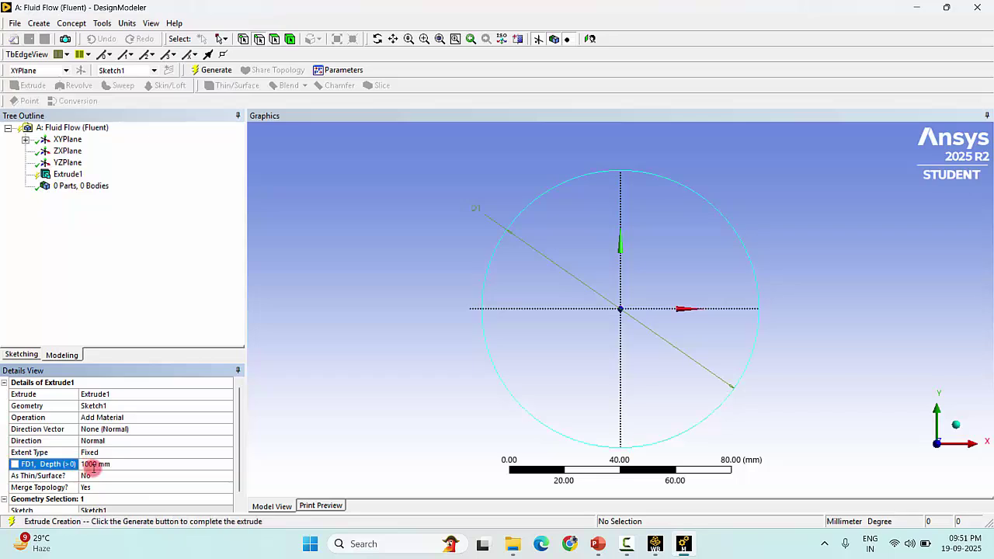
pyautogui.click(211, 70)
pyautogui.click(956, 425)
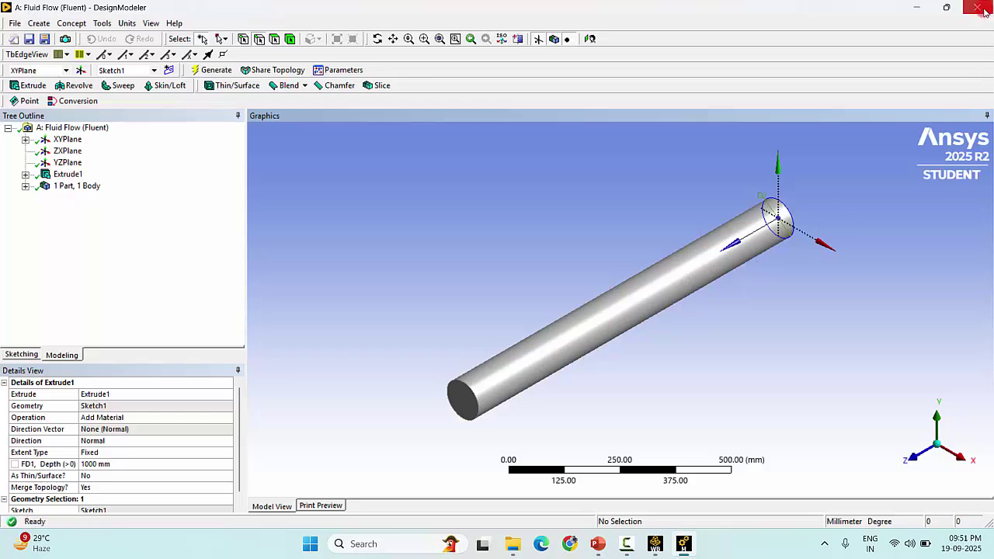
# - Close DesignModeler, open the pipe in Meshing and set the global element size to 5 mm
pyautogui.click(977, 8)
pyautogui.doubleClick(231, 165)
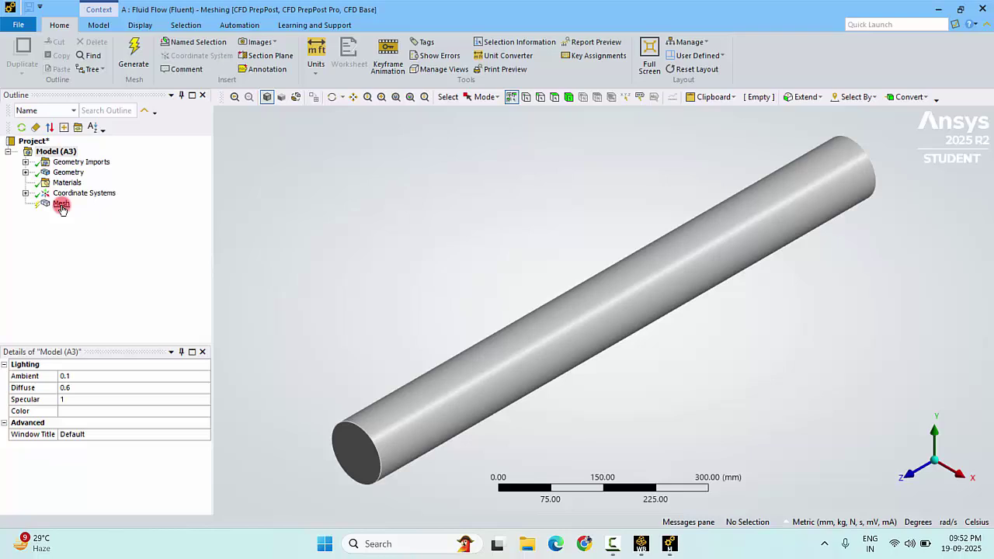
pyautogui.click(61, 204)
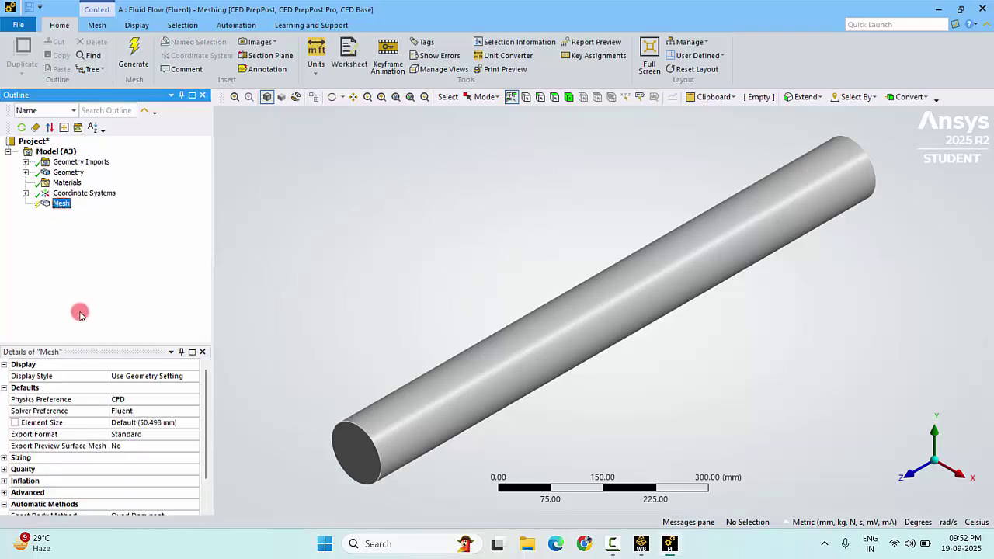
pyautogui.click(126, 423)
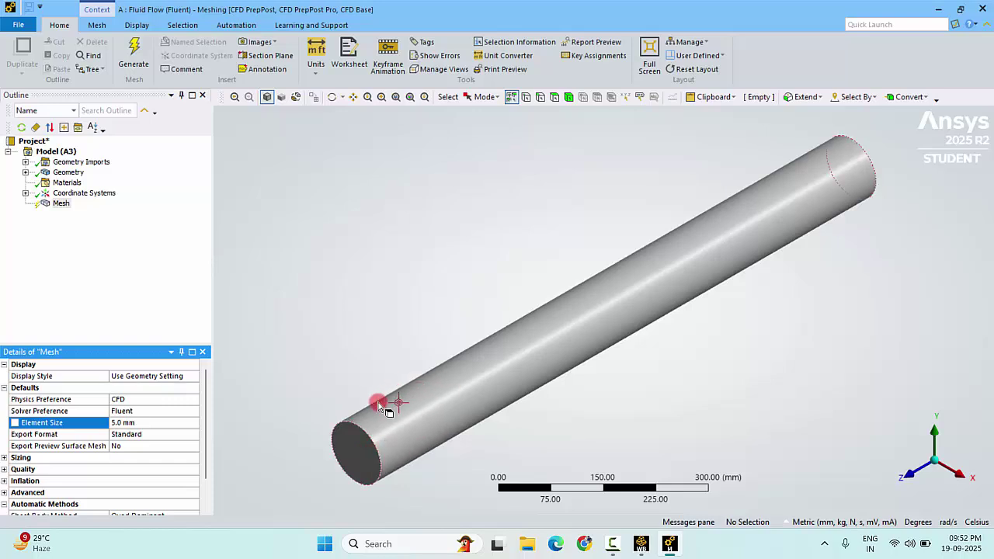
# - Insert an Inflation control scoped to the pipe body with the curved wall face as boundary
pyautogui.rightClick(67, 204)
pyautogui.moveTo(93, 214)
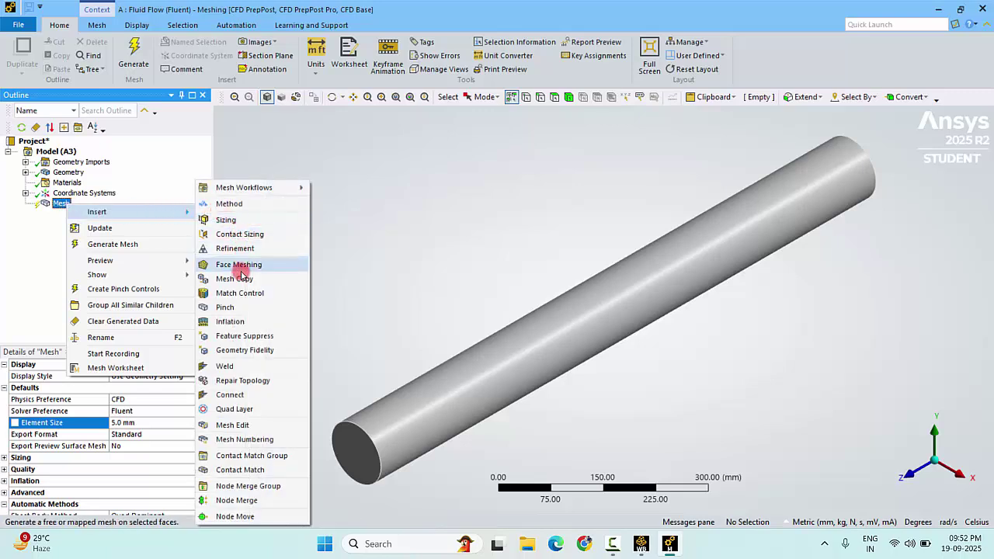
pyautogui.click(237, 322)
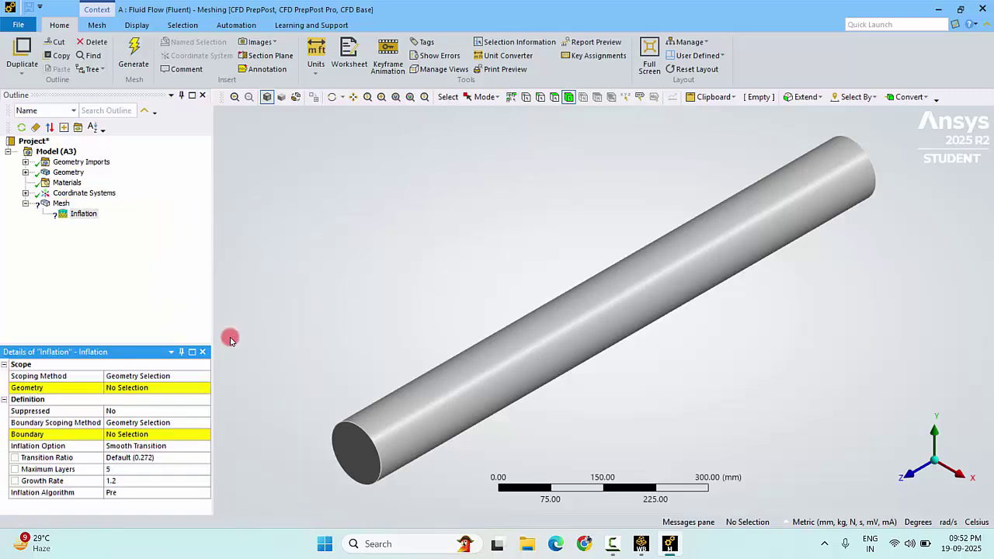
pyautogui.click(160, 386)
pyautogui.click(386, 471)
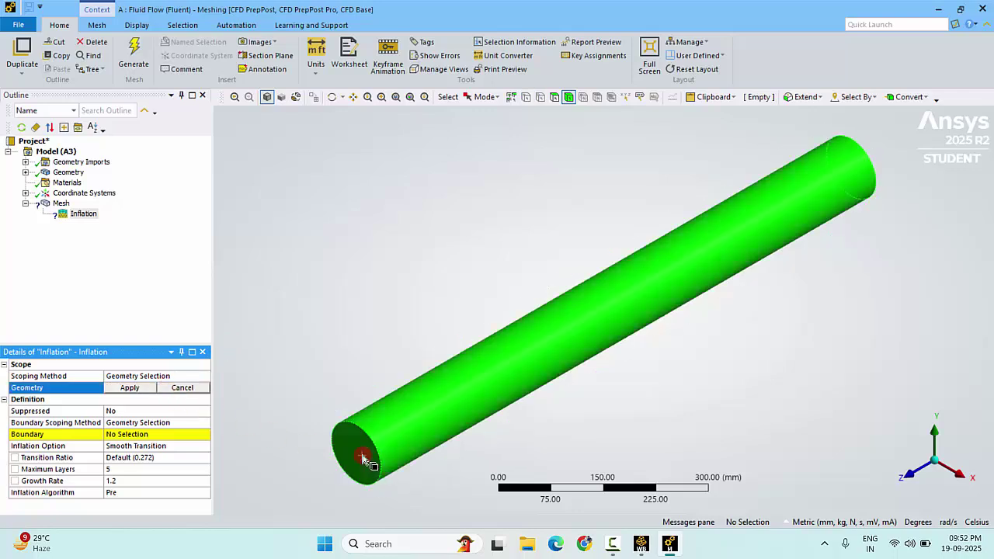
pyautogui.click(131, 388)
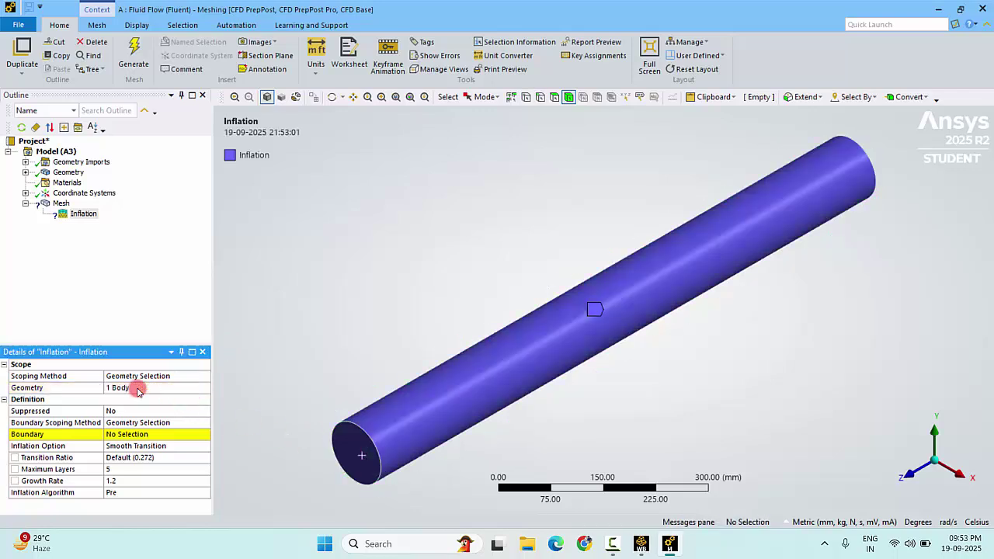
pyautogui.click(125, 435)
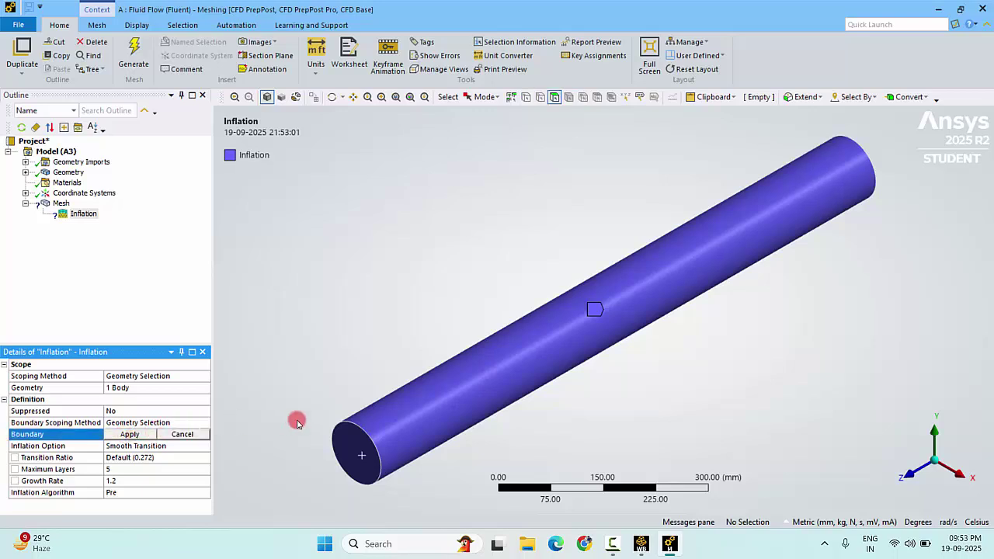
pyautogui.click(396, 420)
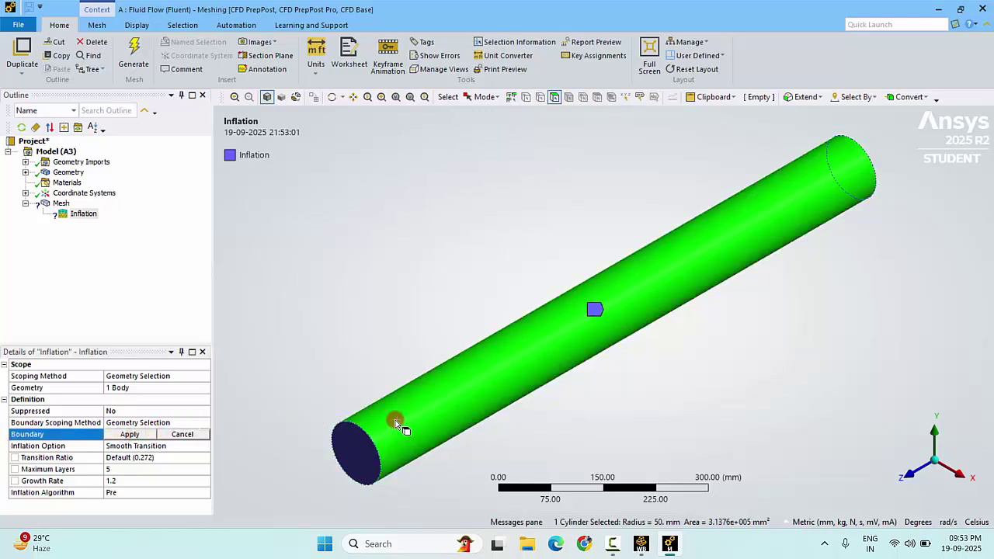
pyautogui.click(137, 436)
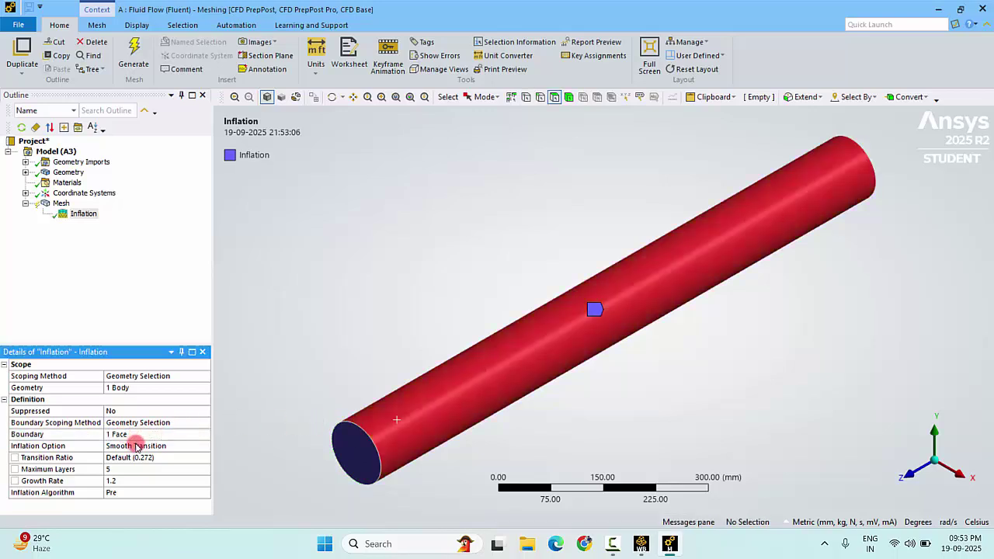
# - Switch the inflation option to First Layer Thickness with a 0.02 mm first layer height
pyautogui.click(140, 448)
pyautogui.click(206, 447)
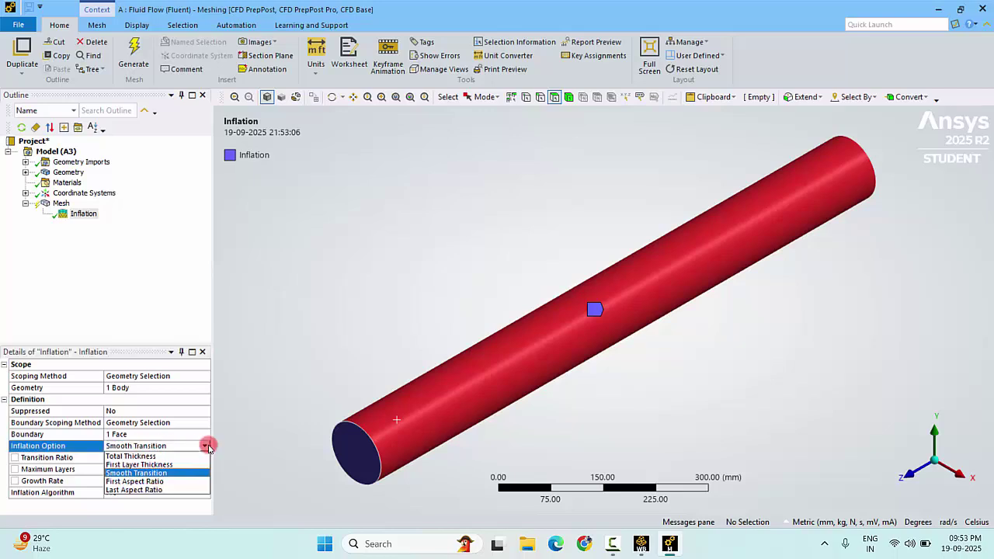
pyautogui.click(177, 464)
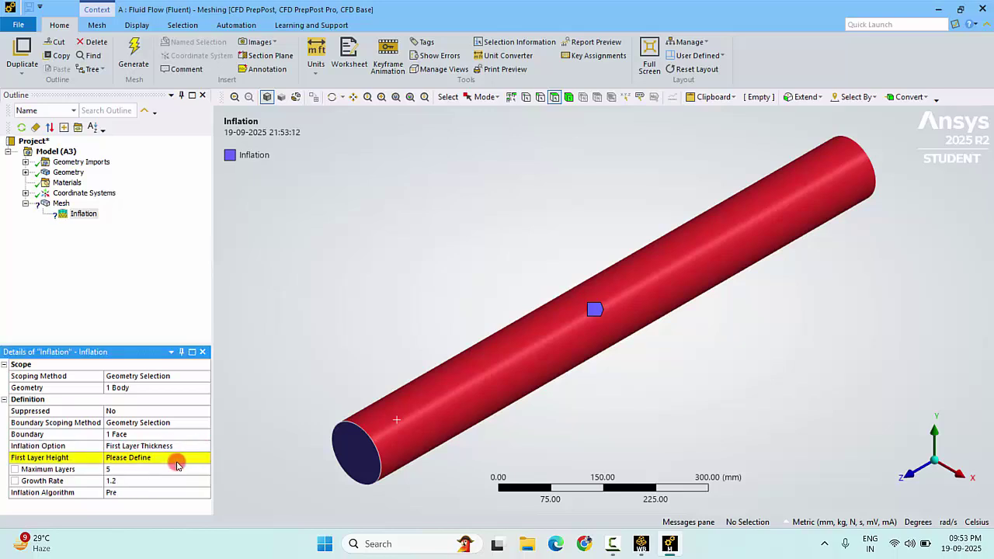
pyautogui.click(133, 458)
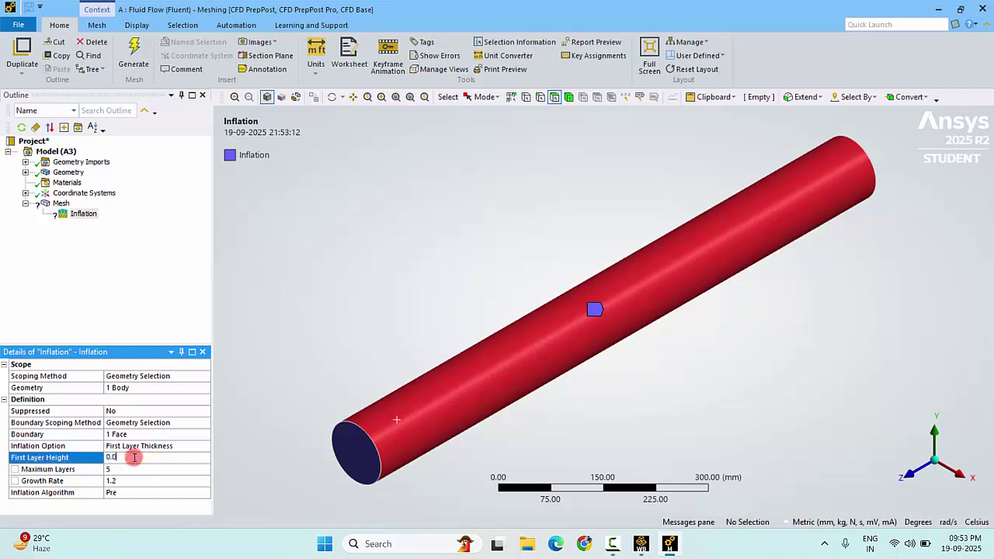
pyautogui.write('0.02')
pyautogui.press('Return')
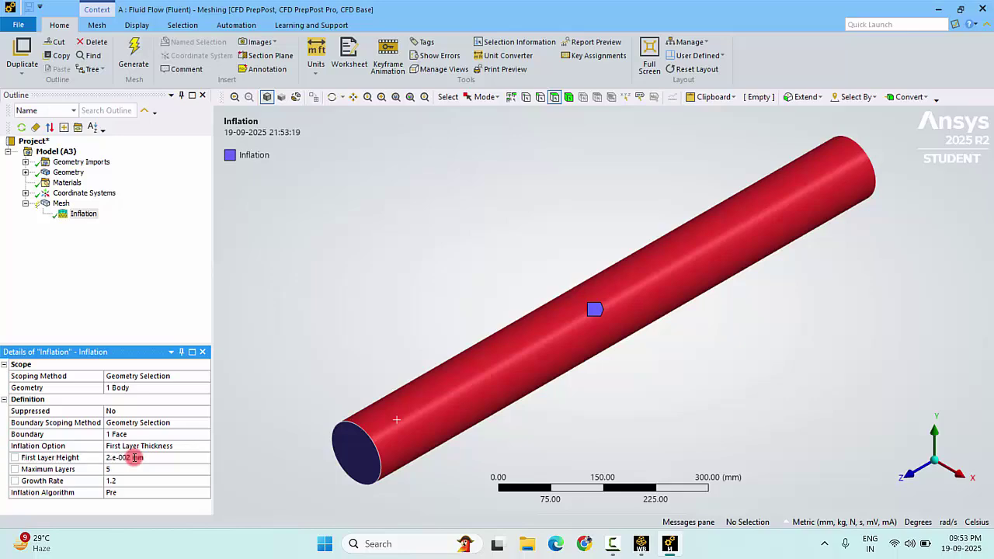
# - Generate the mesh and zoom into the pipe wall edge to view the inflation layers
pyautogui.click(138, 60)
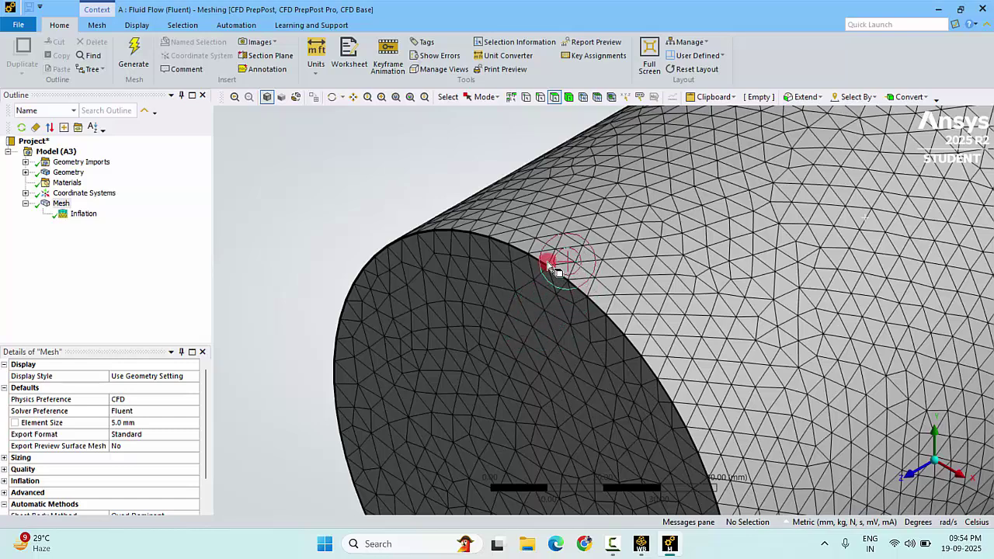
pyautogui.scroll(5, 590, 295)
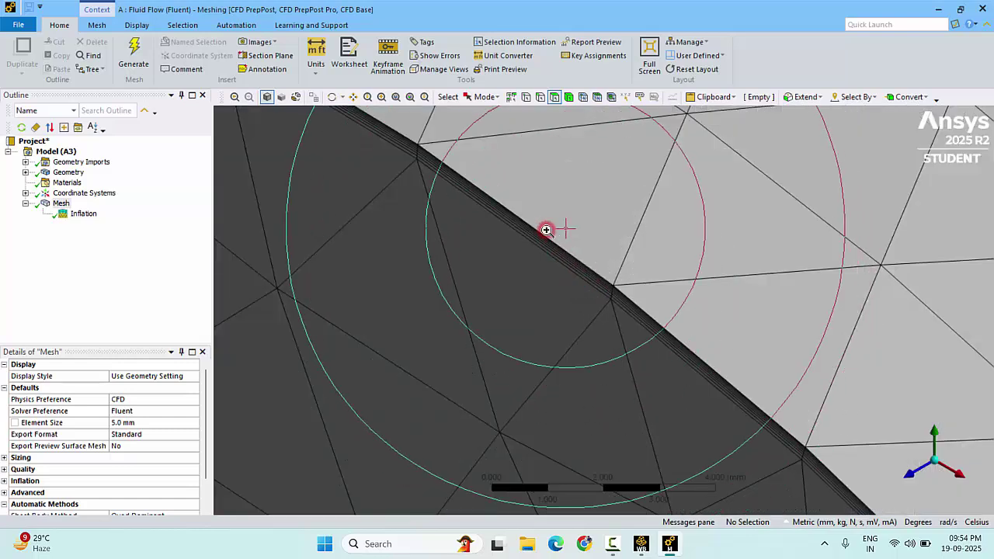
pyautogui.moveTo(548, 232); pyautogui.dragTo(609, 289)
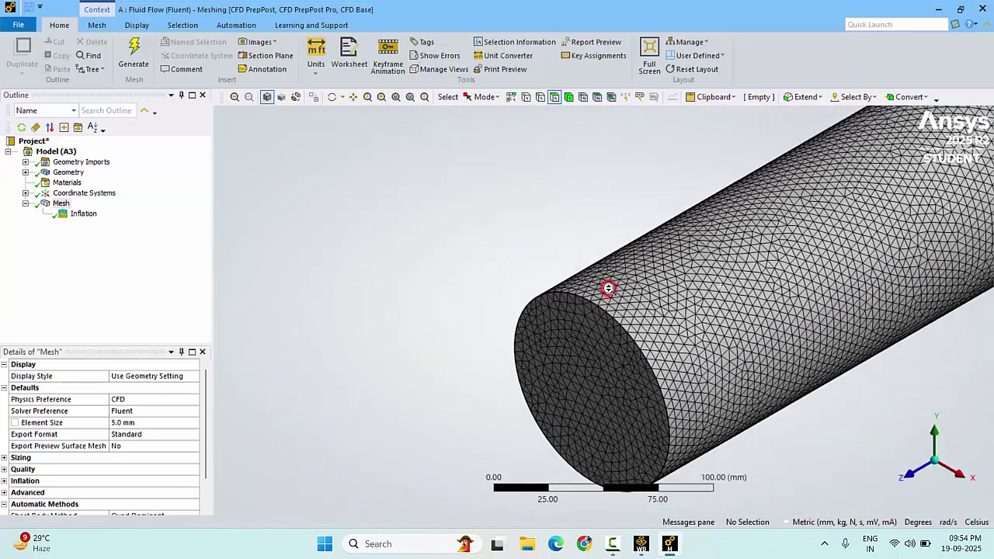